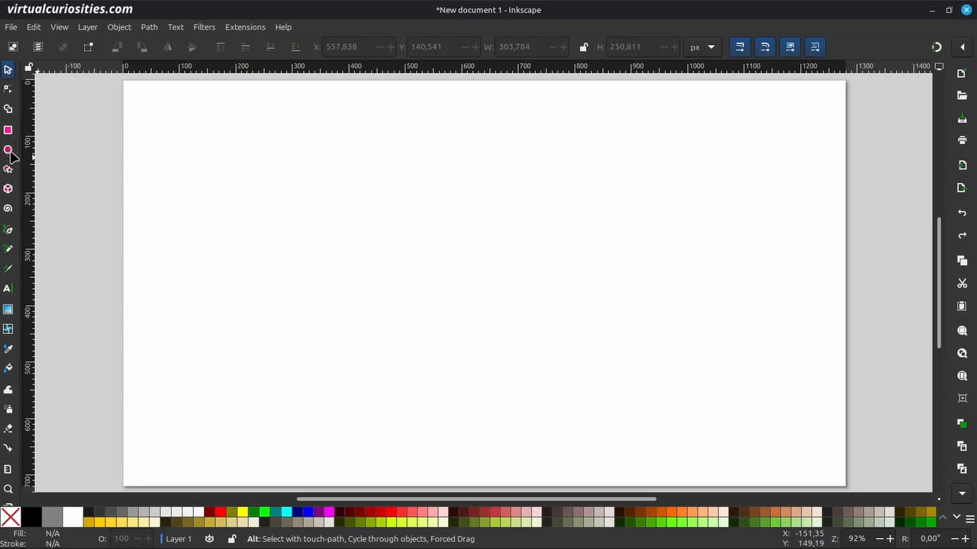
Draw an ellipse with radii of about 132 by 128 px near the page centre and give it white fill and black stroke
click(8, 151)
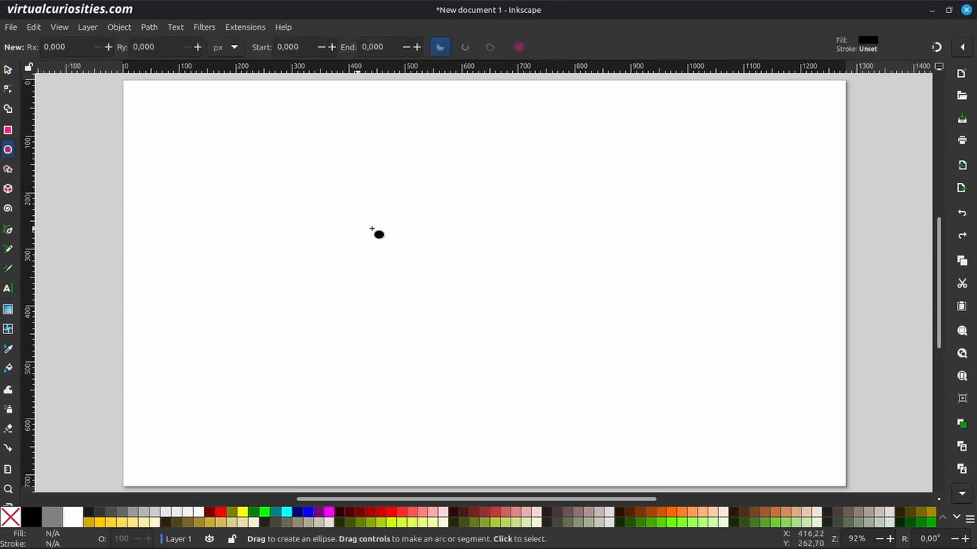
drag(403, 191, 553, 336)
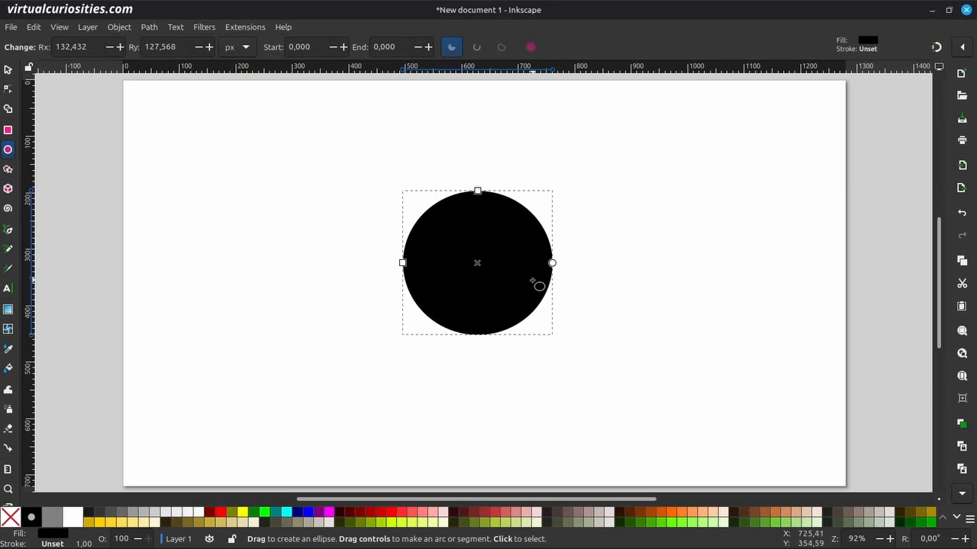
click(222, 512)
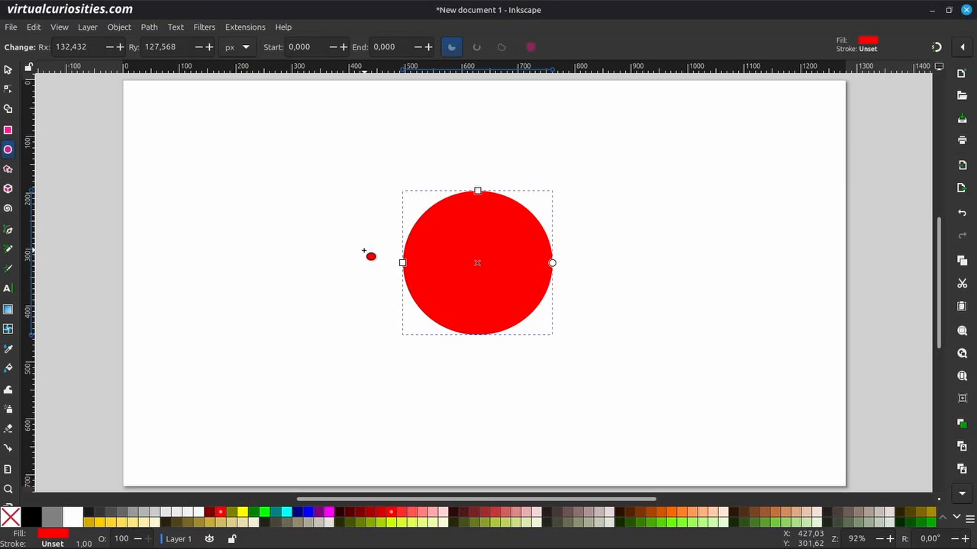
shift+click(32, 522)
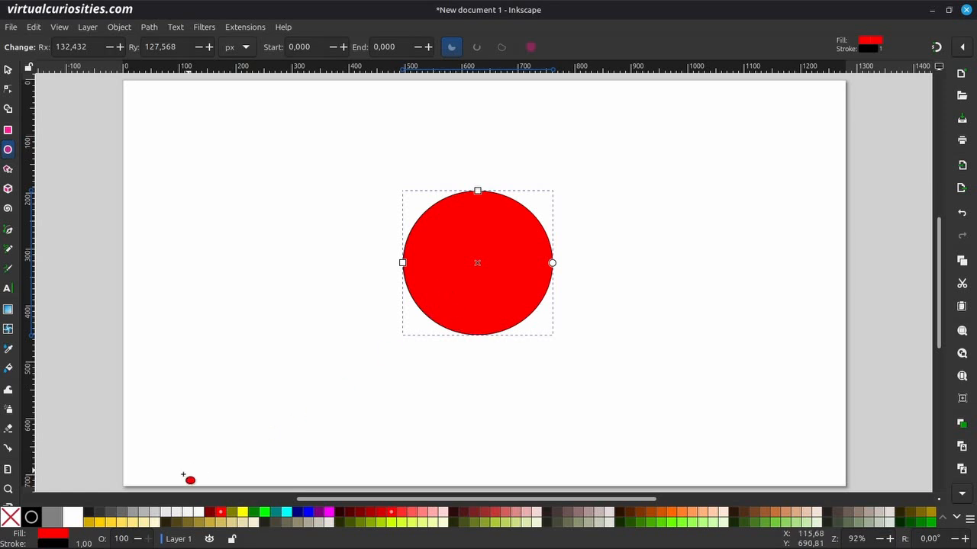
click(73, 517)
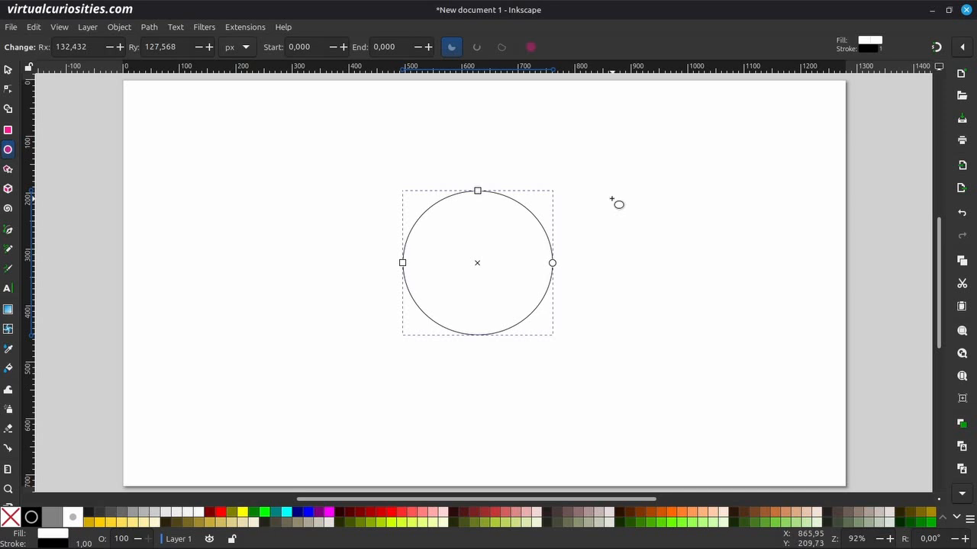
Set the ellipse's stroke width to 10 px
click(120, 28)
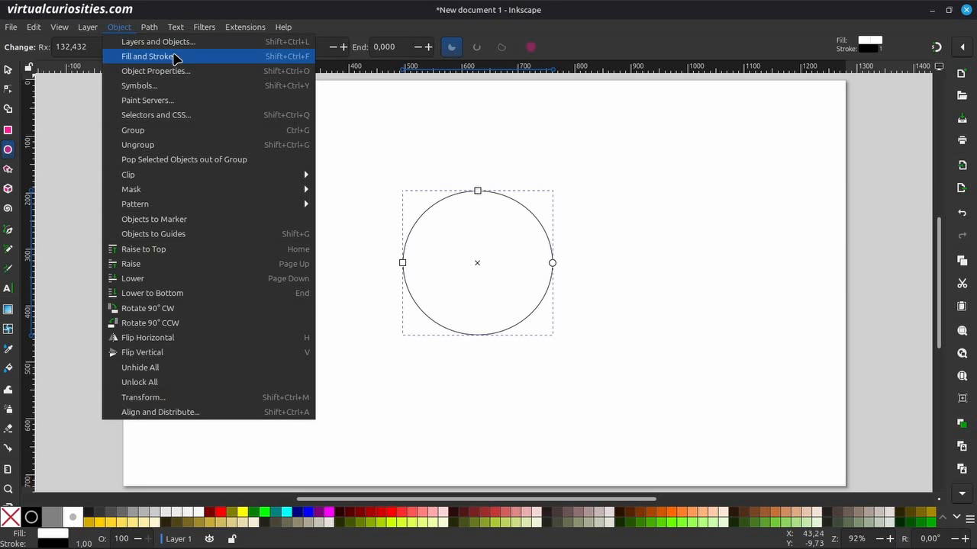
click(149, 56)
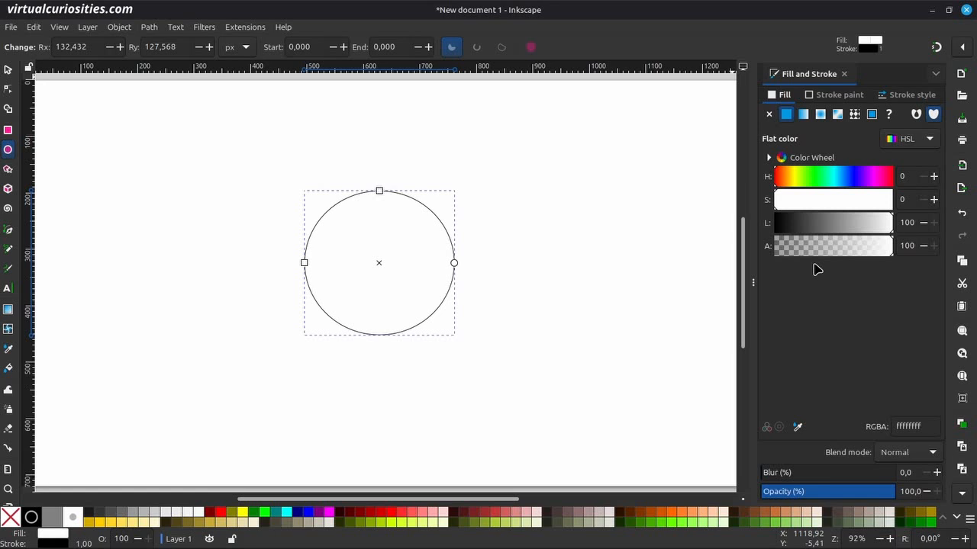
click(901, 96)
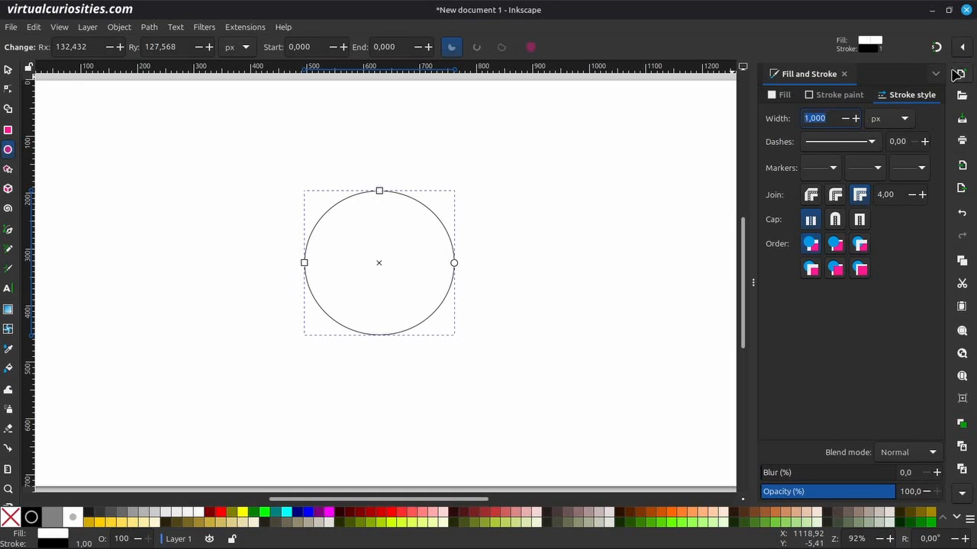
text(10)
key(Return)
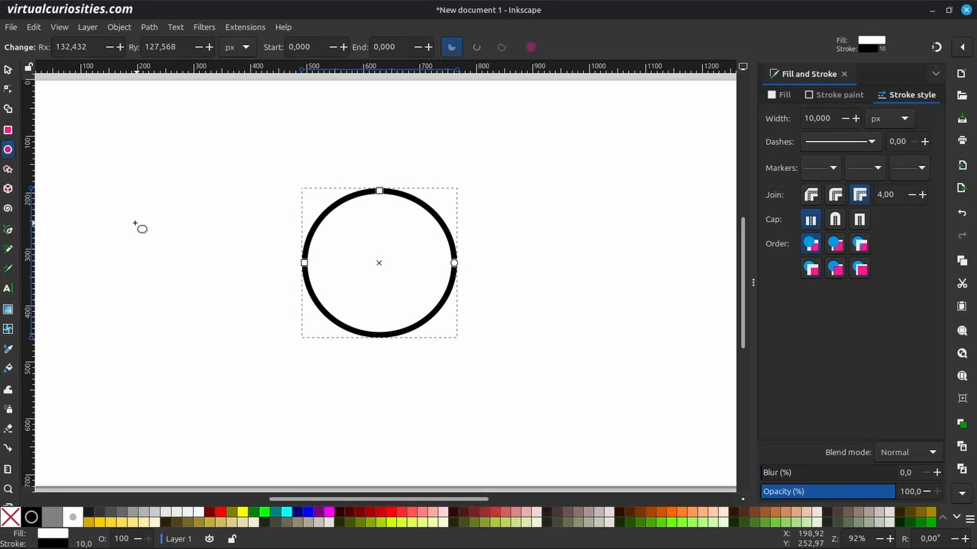
Draw a closed triangle with the Pen tool on the empty area to the left of the ellipse
click(8, 230)
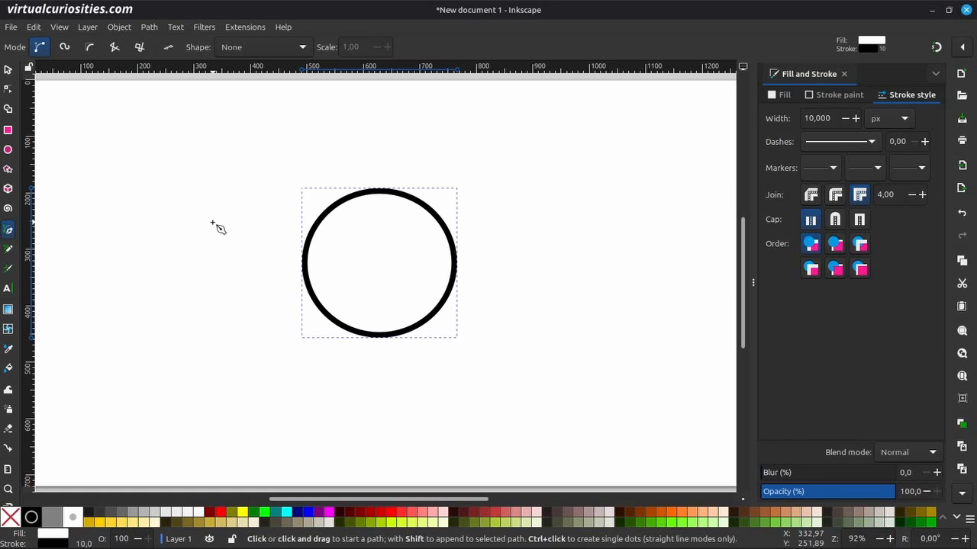
click(212, 222)
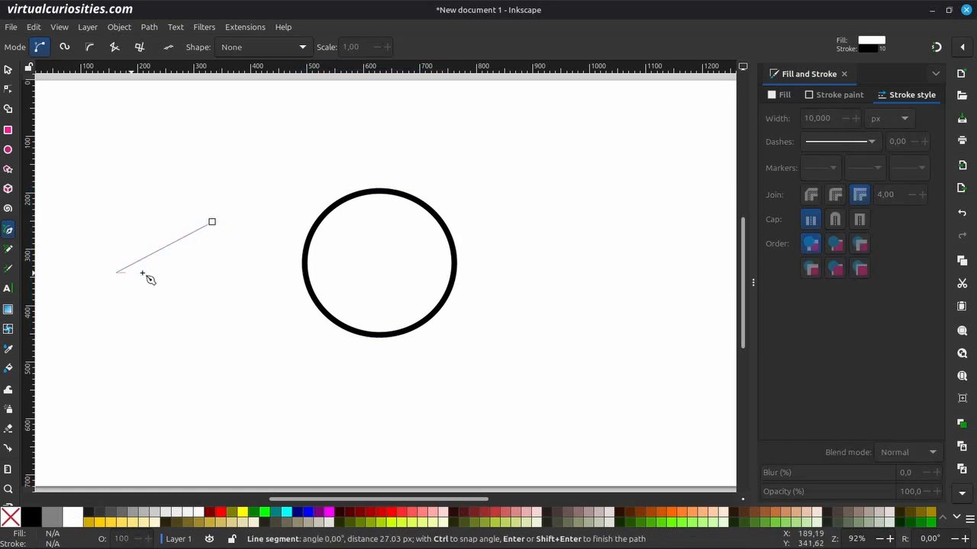
click(223, 273)
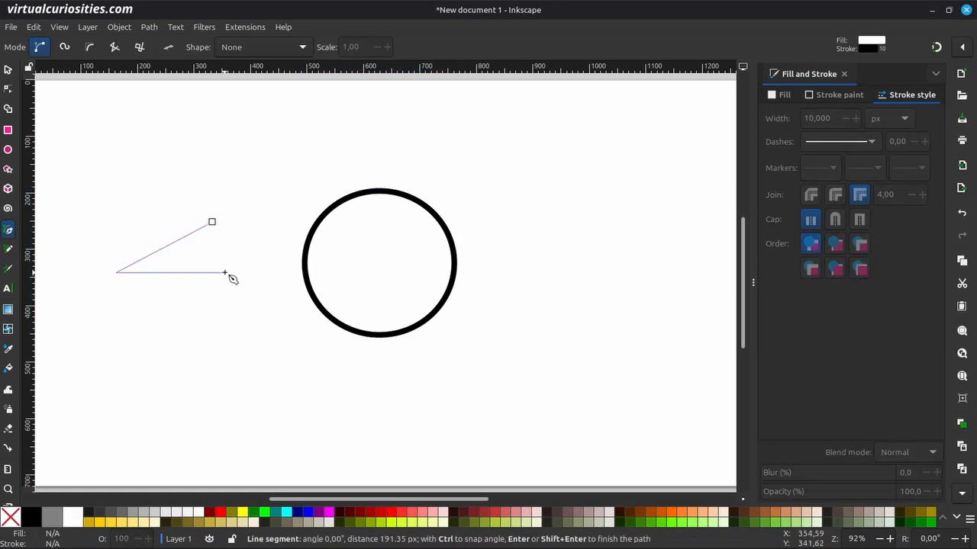
click(213, 223)
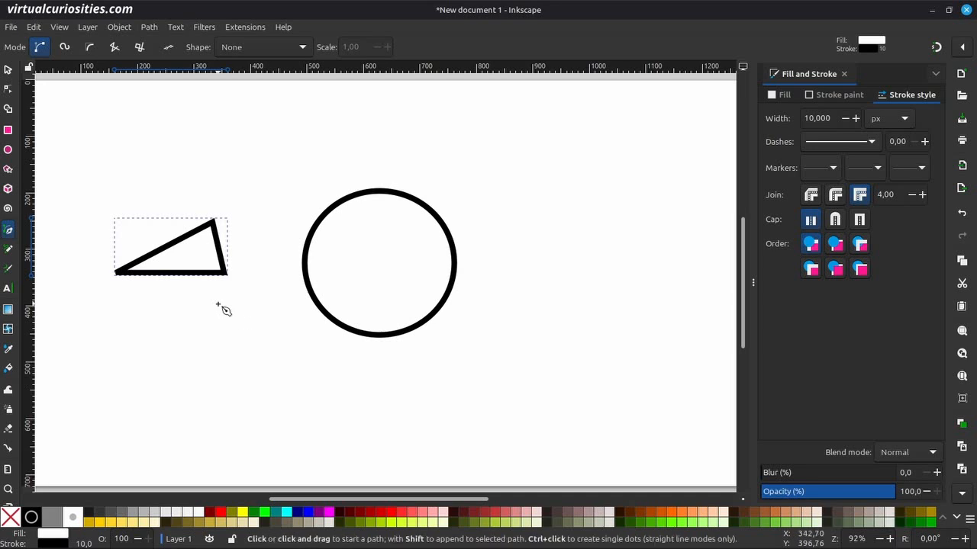
Bend the triangle's two long edges downward to form a curved tail and move it over the ellipse's lower-left edge
click(7, 90)
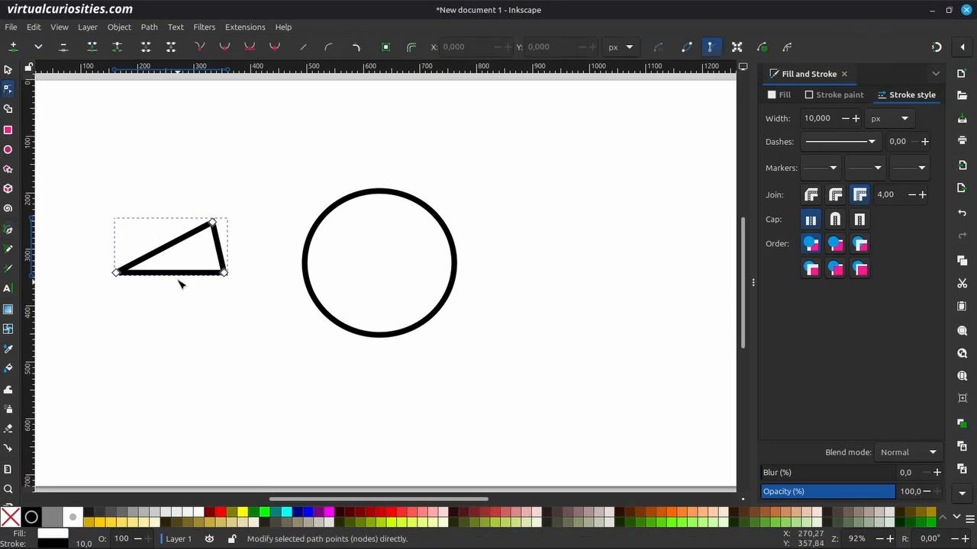
drag(180, 279, 184, 292)
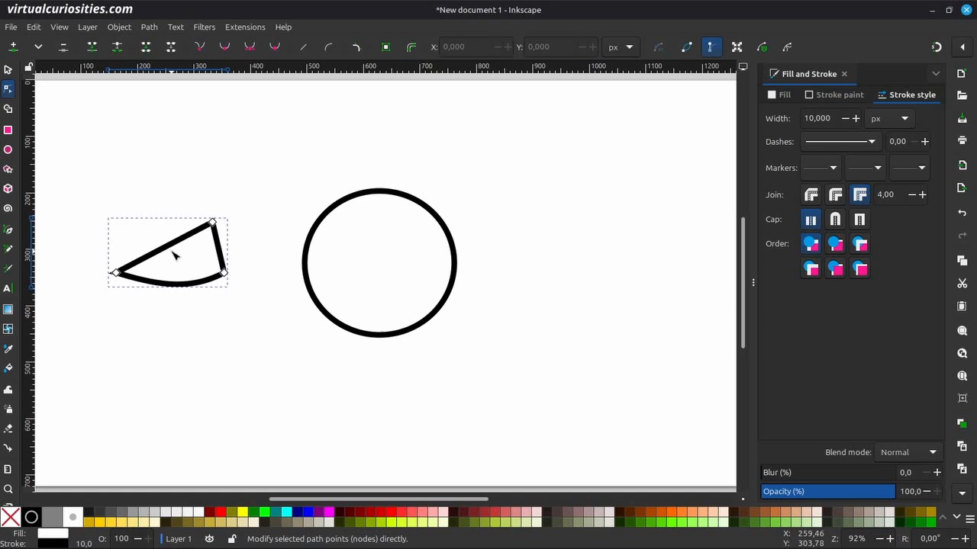
drag(172, 250, 187, 272)
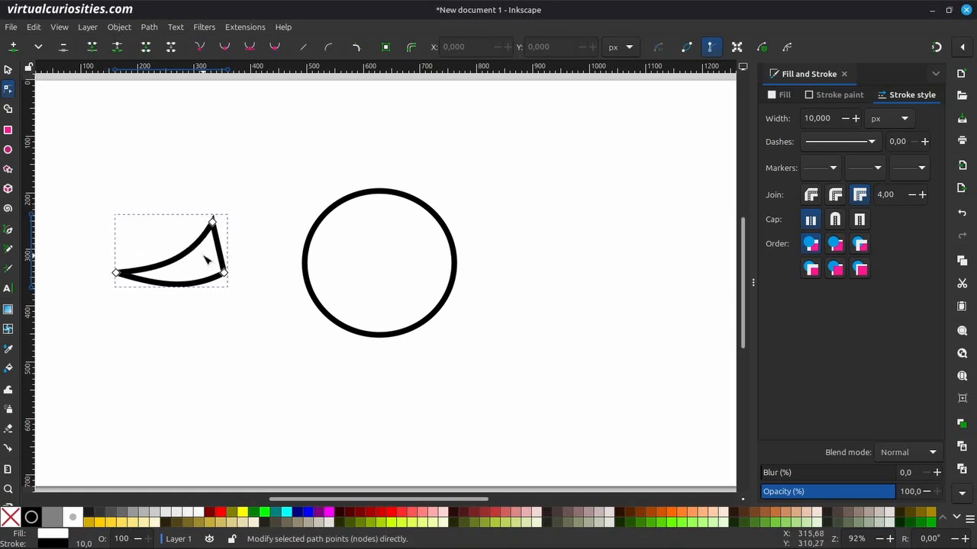
click(8, 69)
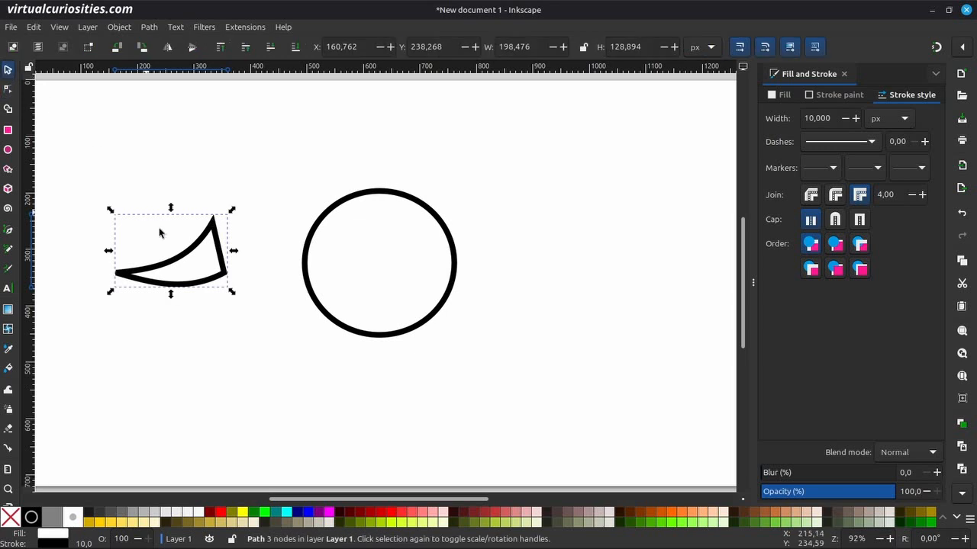
drag(189, 274, 331, 330)
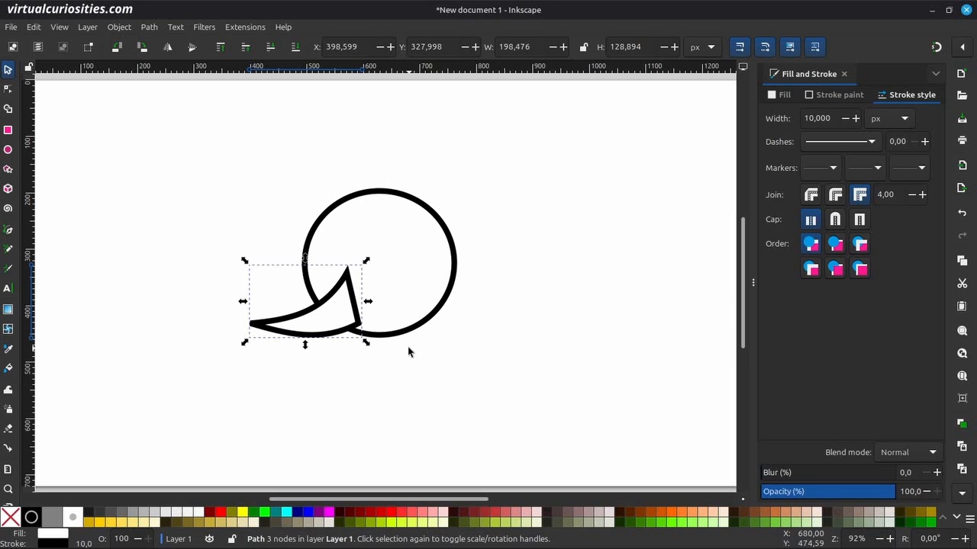
Add a Boolean operation live path effect to the ellipse
click(424, 269)
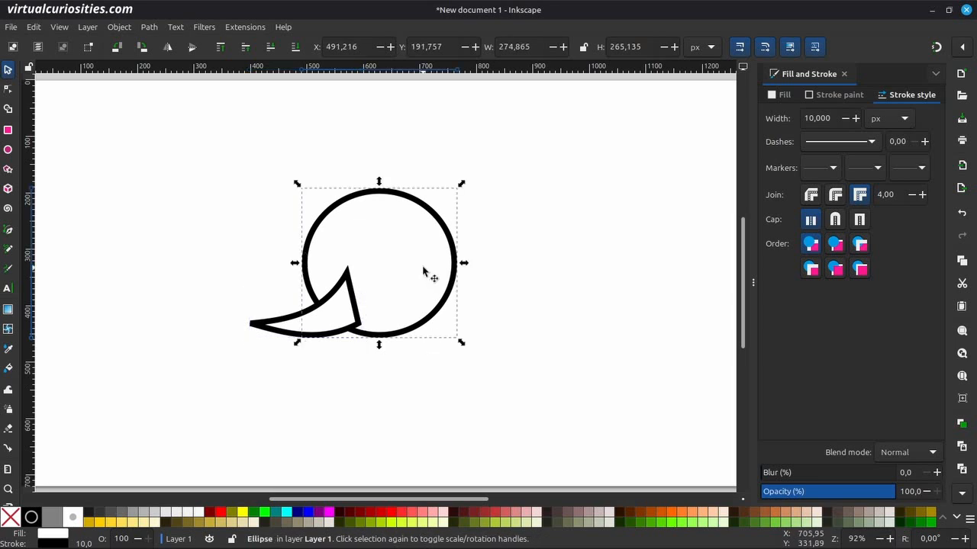
click(152, 27)
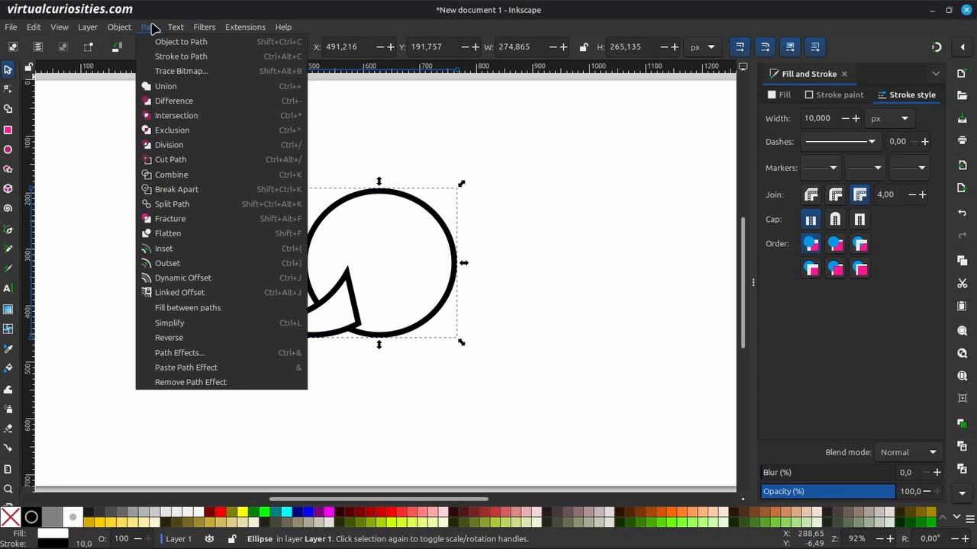
click(221, 354)
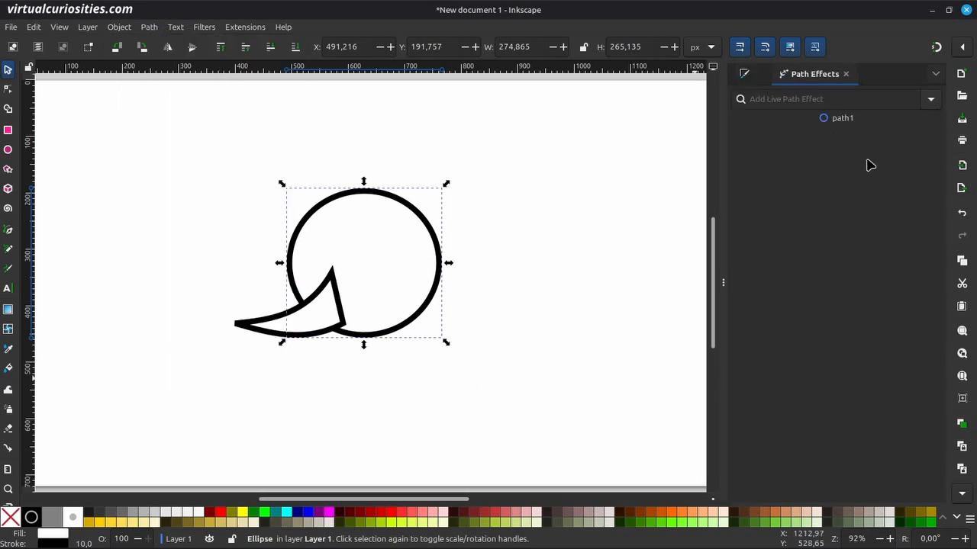
click(931, 101)
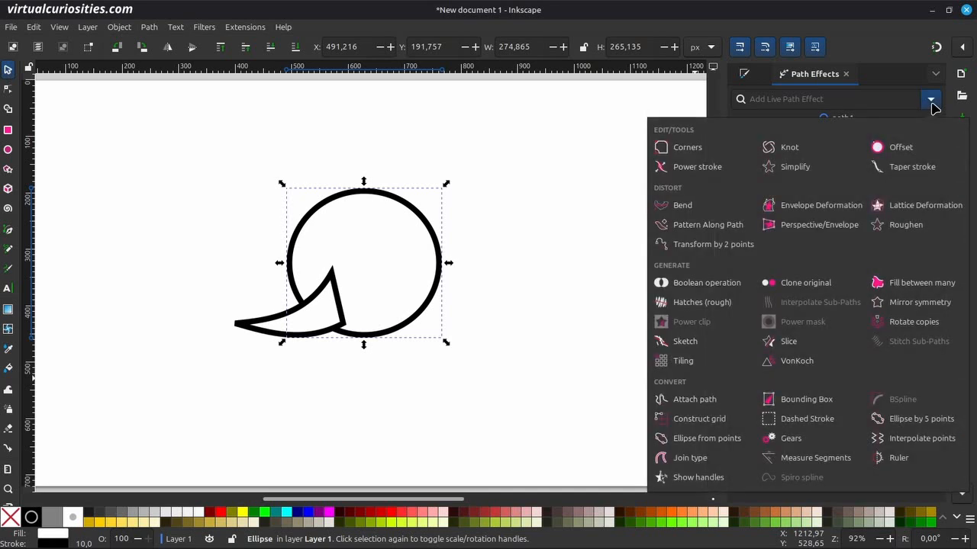
click(706, 284)
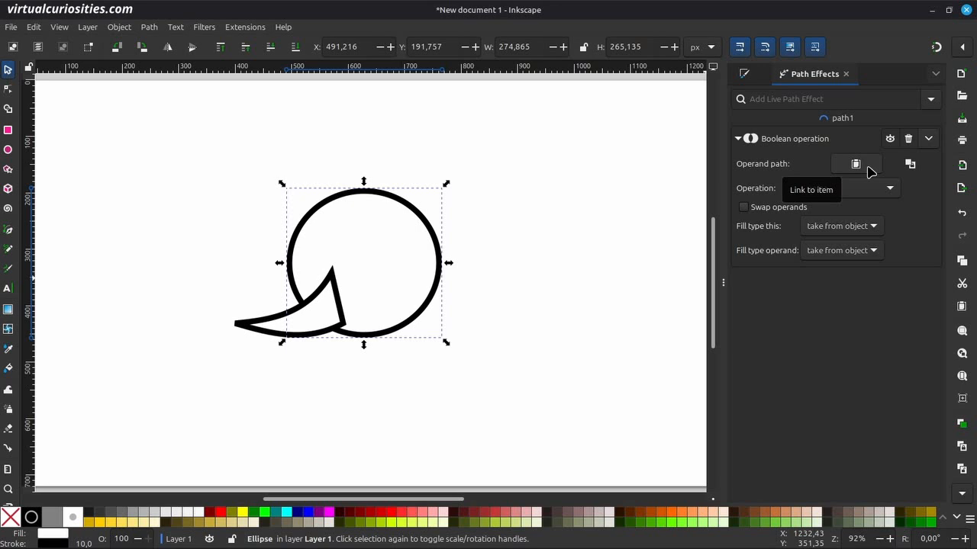
Try pasting a duplicate of the tail on the upper-left part of the page and undo it
click(253, 328)
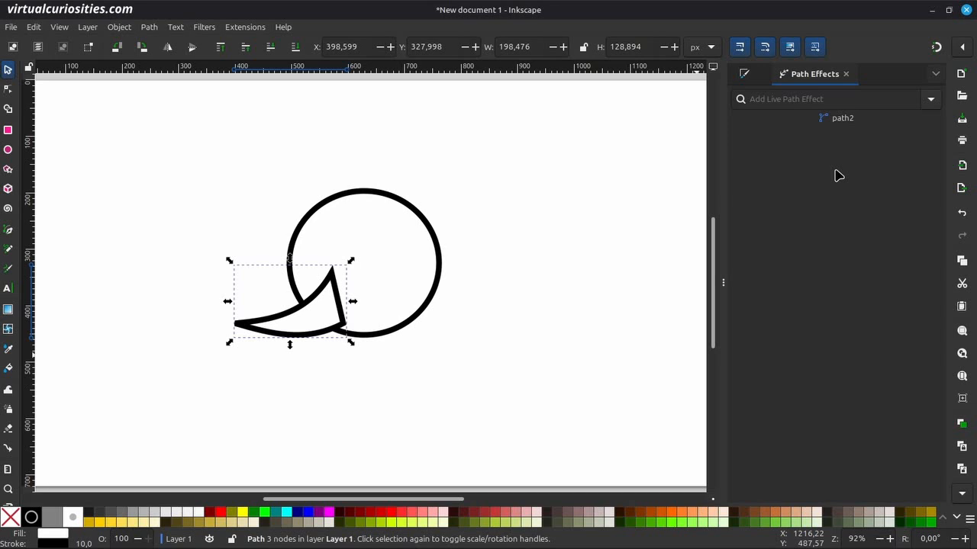
click(34, 28)
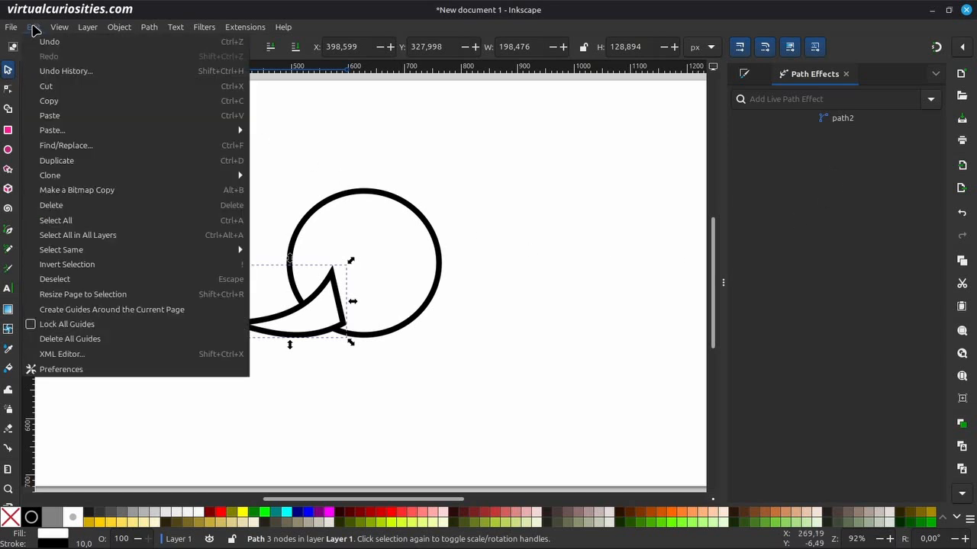
click(63, 104)
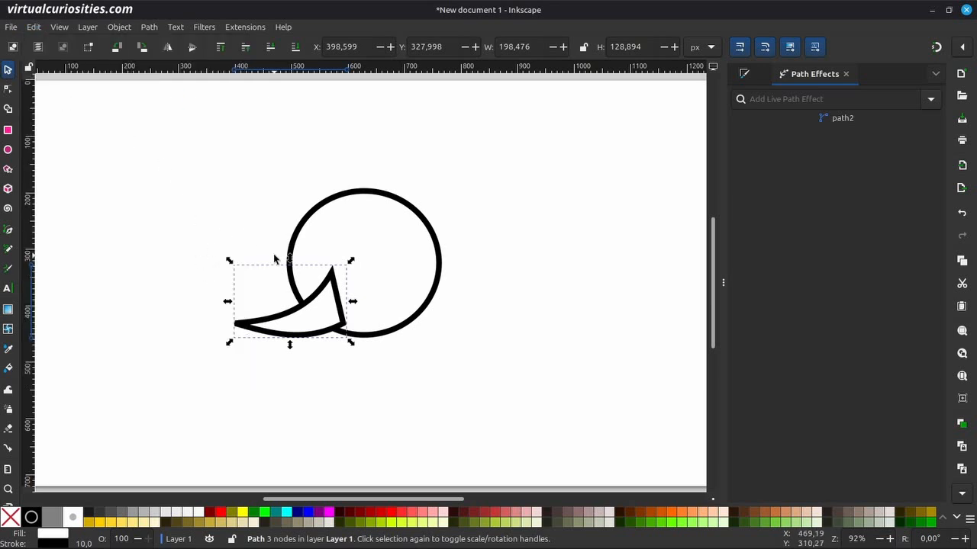
key(ctrl+v)
mouse_move(178, 201)
mouse_down()
mouse_move(185, 170)
mouse_move(183, 200)
mouse_up()
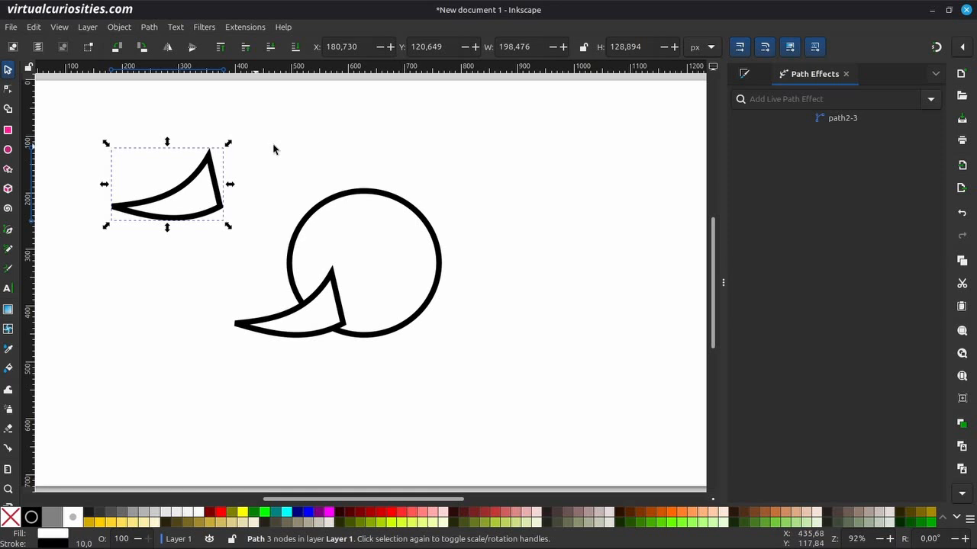
key(ctrl+z)
key(ctrl+z)
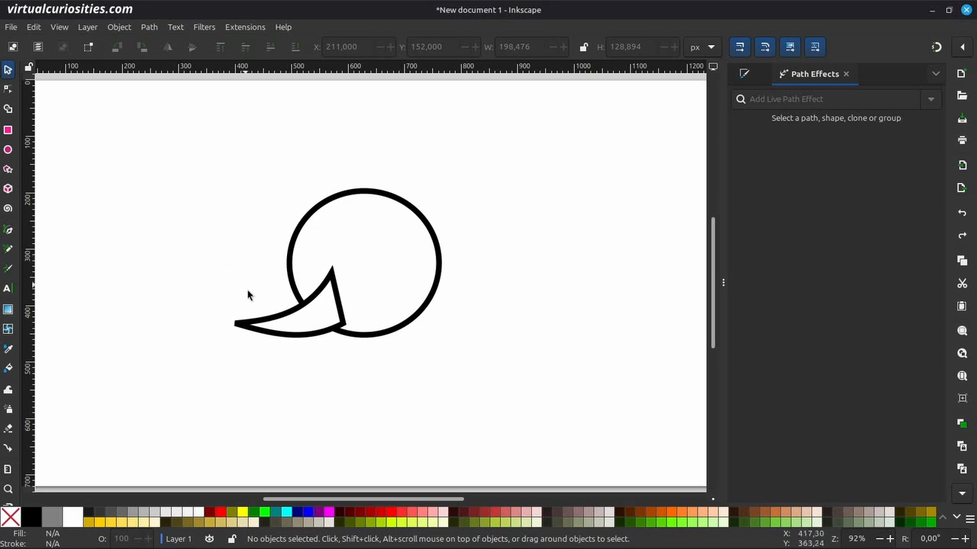
Copy the tail path and link it as the operand path of the ellipse's Boolean union effect
click(279, 328)
click(42, 28)
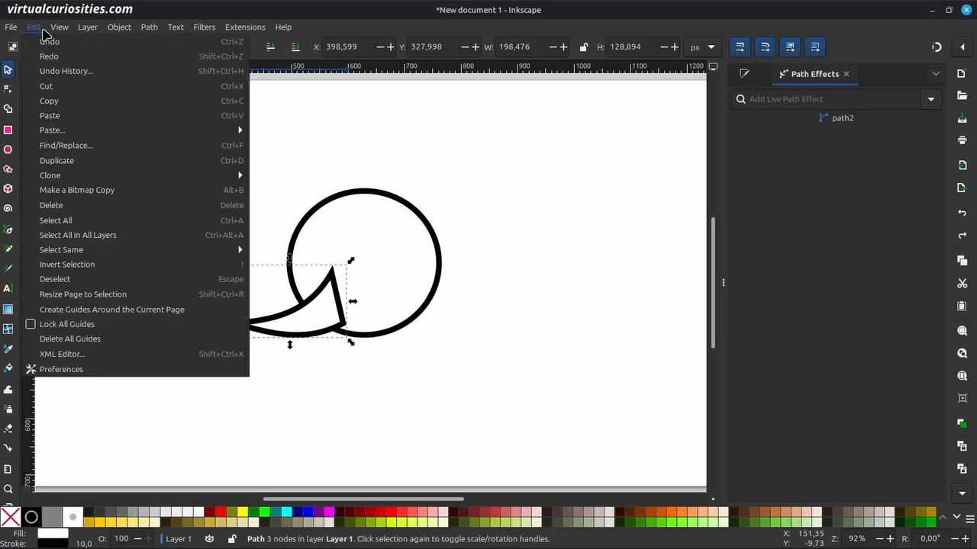
click(70, 103)
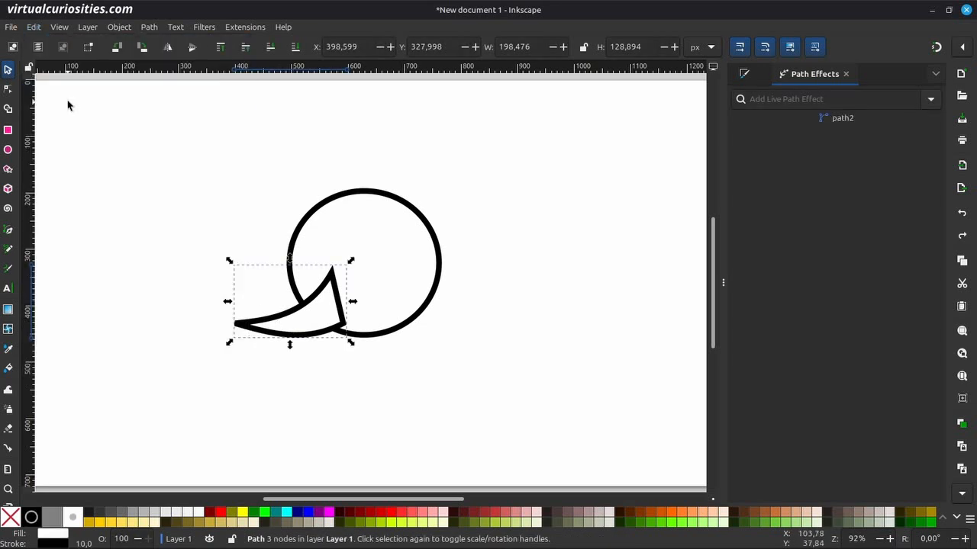
click(401, 215)
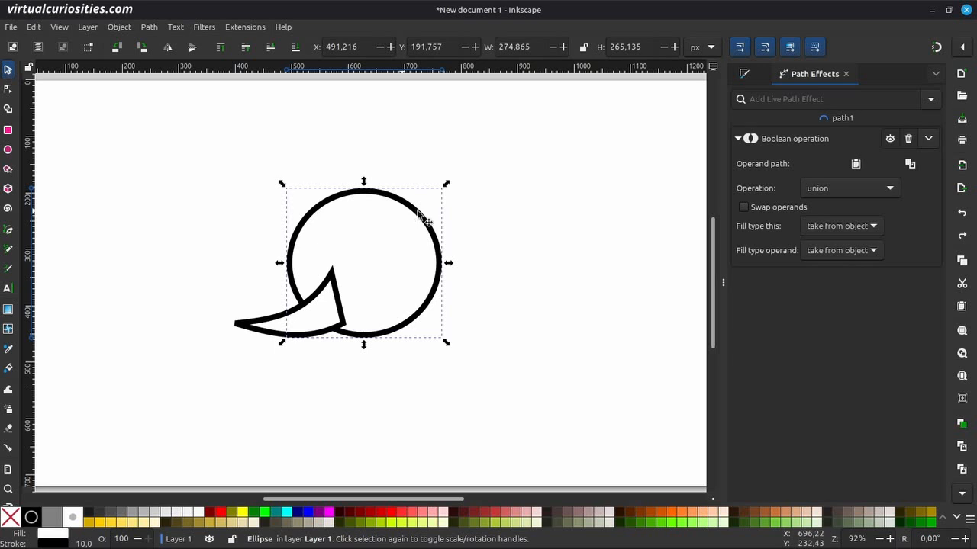
click(856, 164)
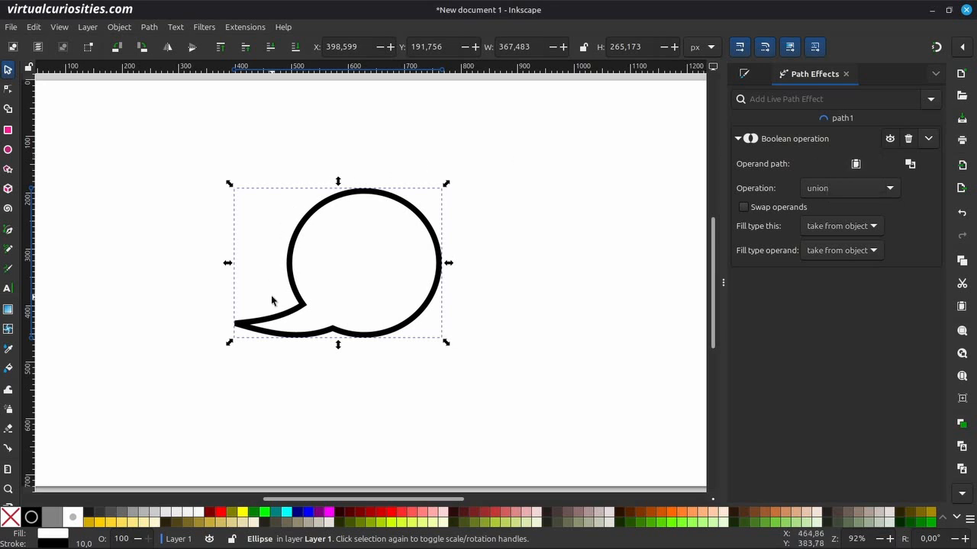
Move the linked tail about 31 px left and 22 px up along the speech bubble's edge
click(300, 355)
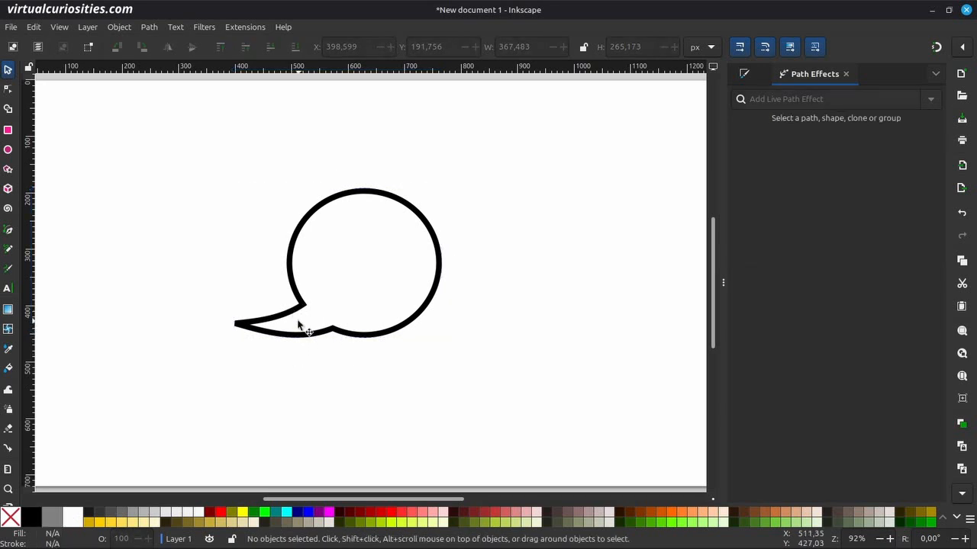
drag(305, 331, 278, 313)
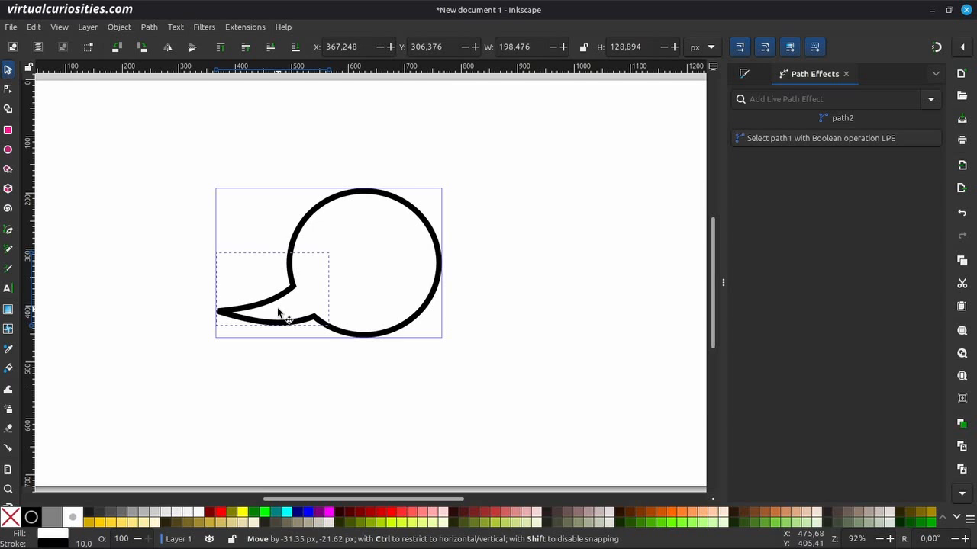
drag(278, 313, 279, 313)
Switch the ellipse's Boolean operation effect from union to difference
click(380, 239)
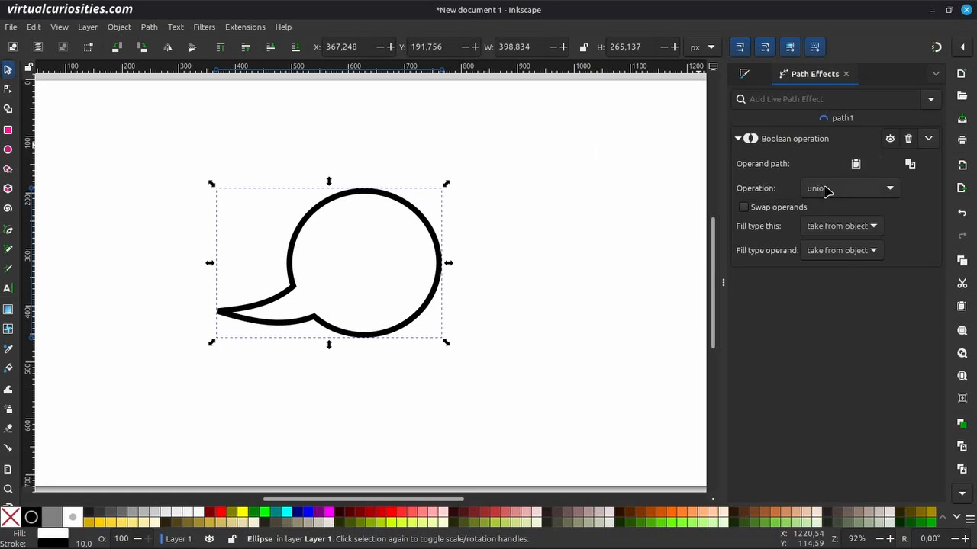
click(852, 193)
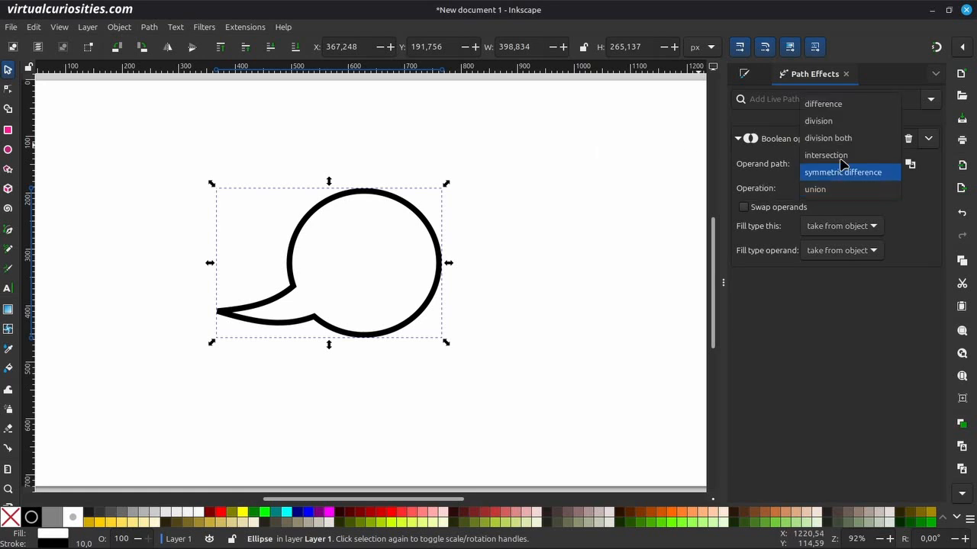
click(837, 105)
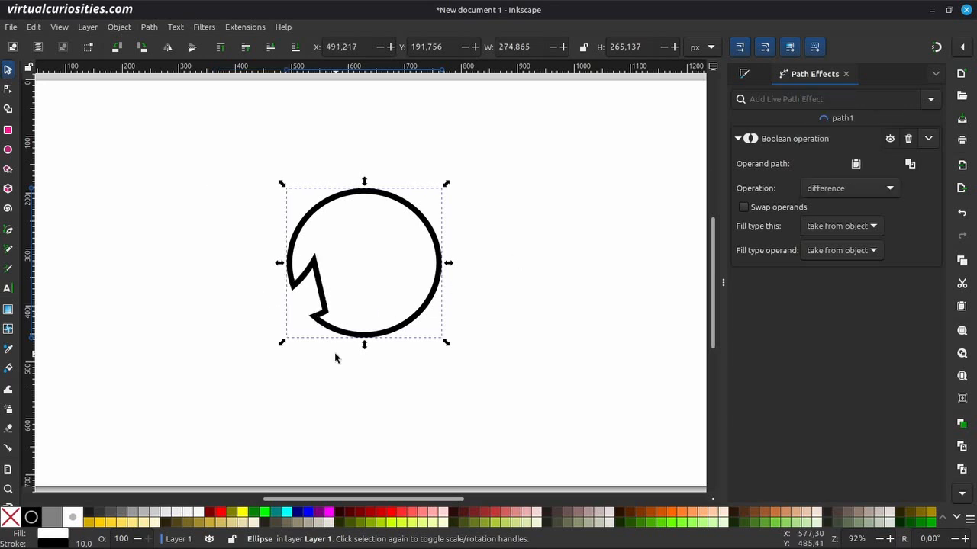
Move the linked tail path about 14 px right and 16 px down at the ellipse's lower-left edge
click(336, 358)
mouse_move(296, 328)
mouse_down()
mouse_move(273, 322)
mouse_move(366, 297)
mouse_move(327, 334)
mouse_move(296, 333)
mouse_up()
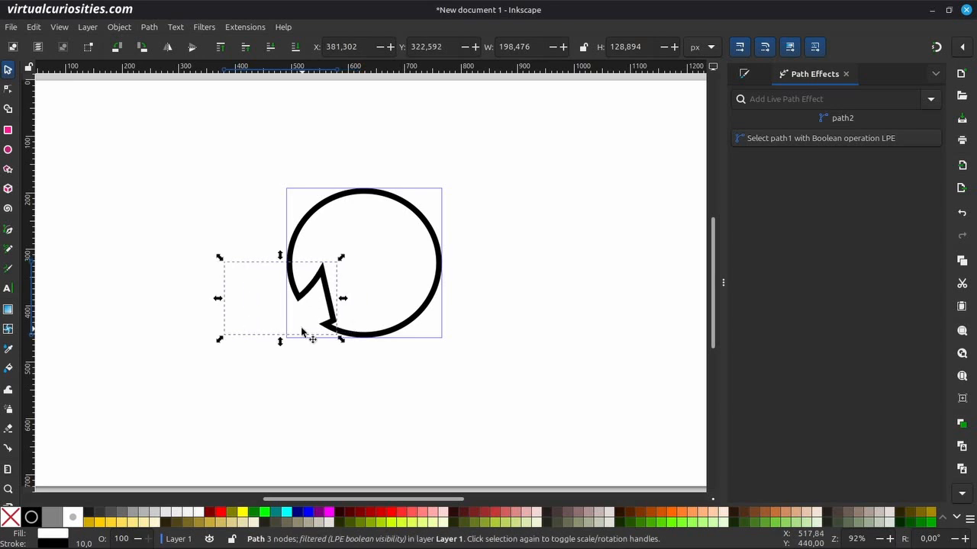
click(387, 361)
click(305, 323)
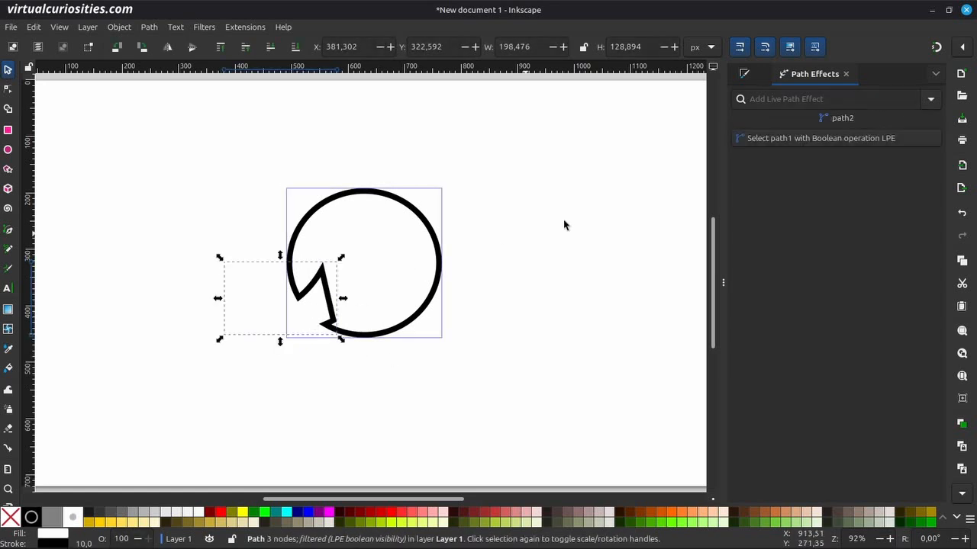
Set the ellipse's Boolean operation effect back to union and deselect it
click(436, 242)
click(828, 185)
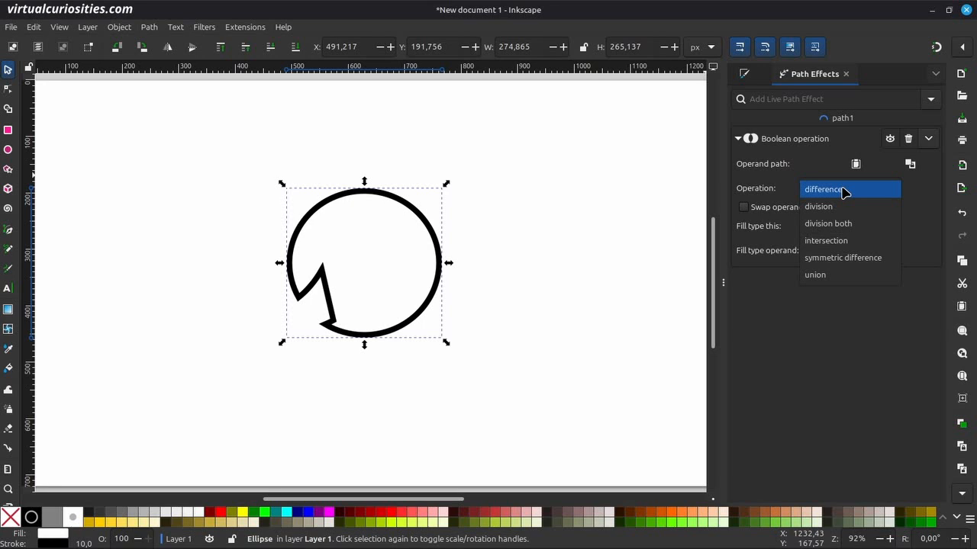
click(844, 277)
click(512, 309)
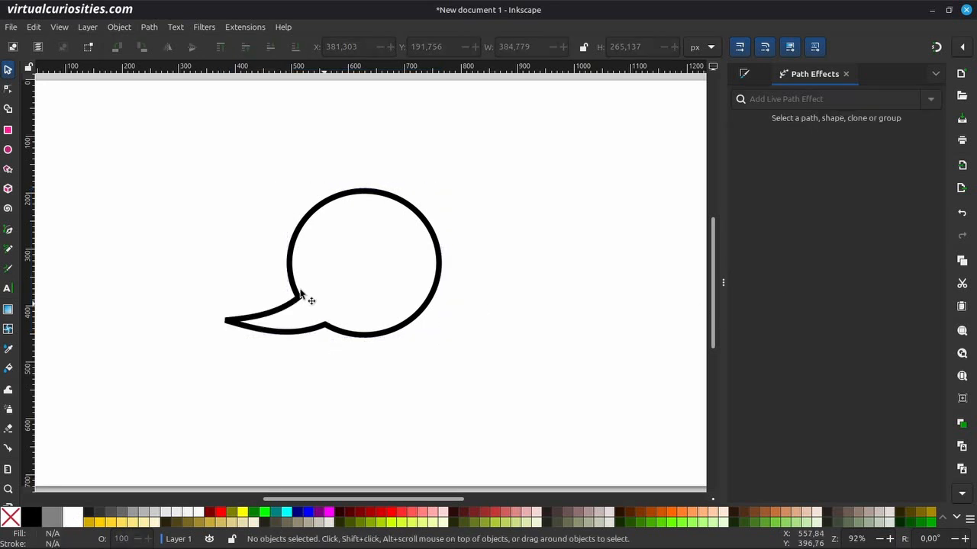
Try reshaping the speech bubble's ellipse on the canvas while the Boolean effect is active, and undo it
click(418, 253)
mouse_move(437, 341)
mouse_down()
mouse_move(451, 364)
mouse_move(428, 377)
mouse_move(463, 387)
mouse_move(449, 343)
mouse_up()
click(450, 325)
drag(399, 289, 379, 273)
key(ctrl+z)
key(e)
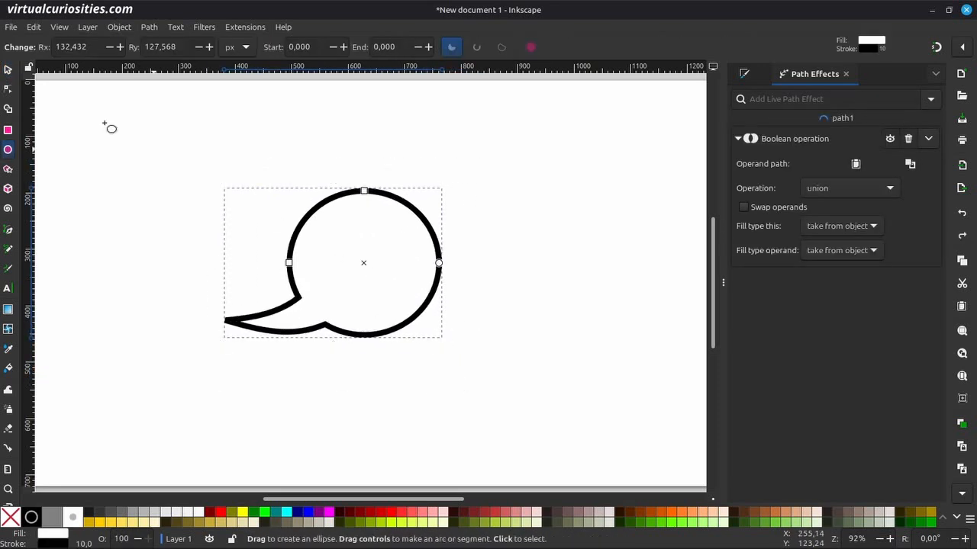
click(7, 70)
Move the linked tail about 30 px right and 2 px up, and undo a trial adjustment of the bubble
click(226, 269)
drag(265, 325, 290, 325)
drag(399, 334, 425, 282)
key(ctrl+z)
Temporarily hide the Boolean operation effect on the ellipse and deselect it
click(430, 283)
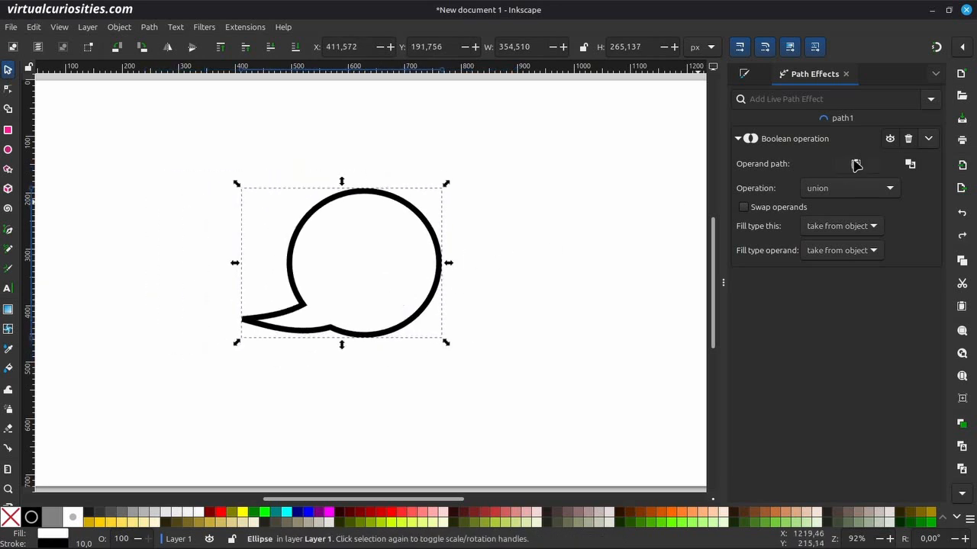
click(890, 139)
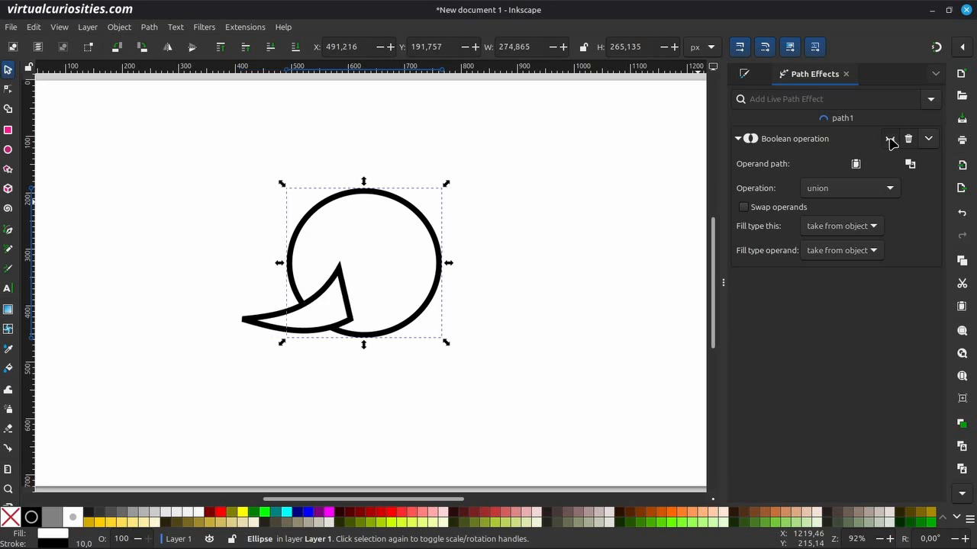
click(526, 273)
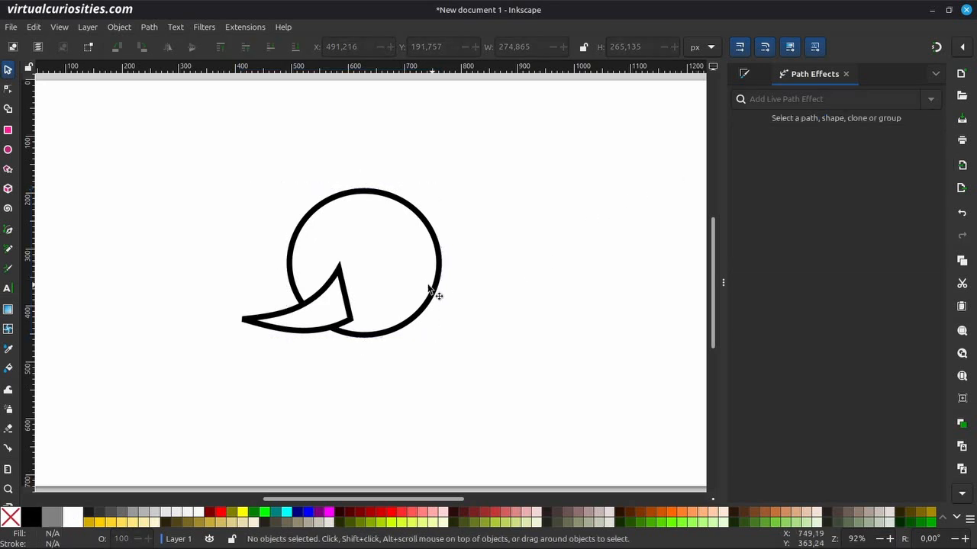
Resize the ellipse into a tall oval about 242 px wide and 331 px high
click(434, 294)
drag(446, 342, 435, 379)
drag(397, 324, 405, 295)
Shrink the tail to about 103 by 71 px and place it across the oval's lower-left edge
click(302, 319)
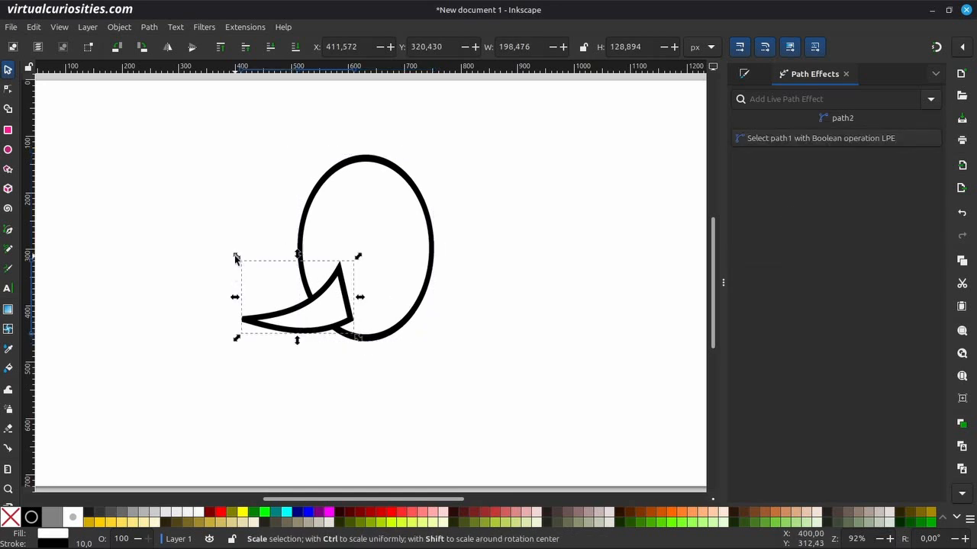
drag(237, 259, 291, 290)
drag(334, 313, 315, 307)
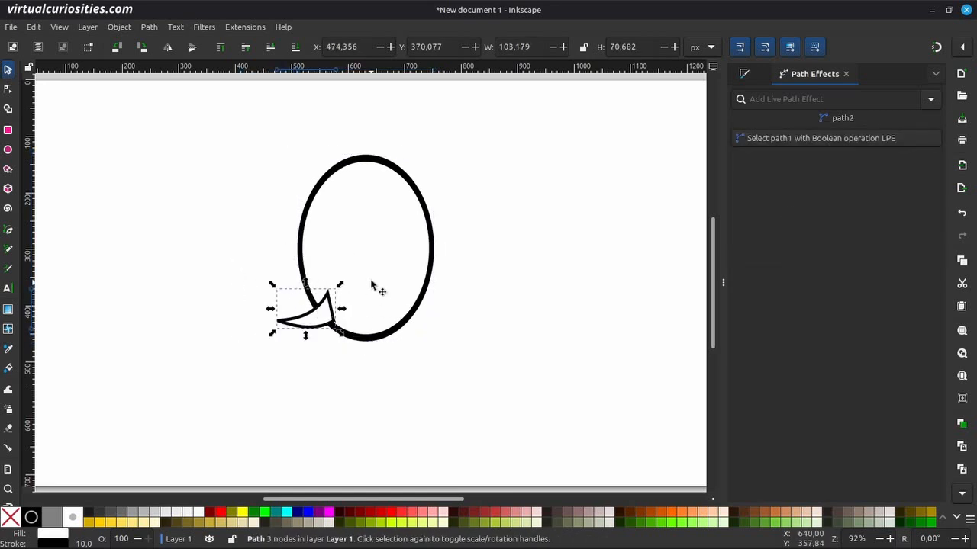
Make the ellipse's Boolean operation effect visible again and deselect it
click(376, 285)
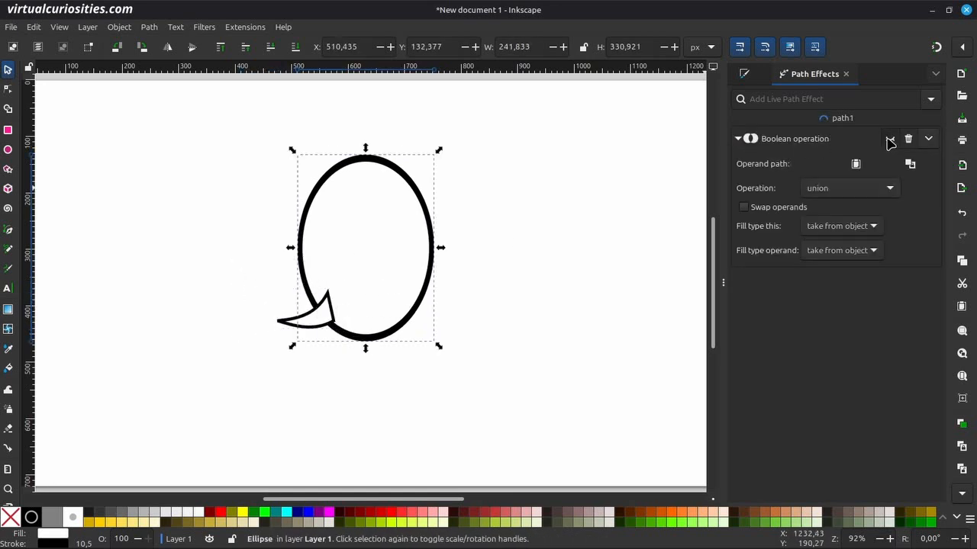
click(890, 141)
click(512, 214)
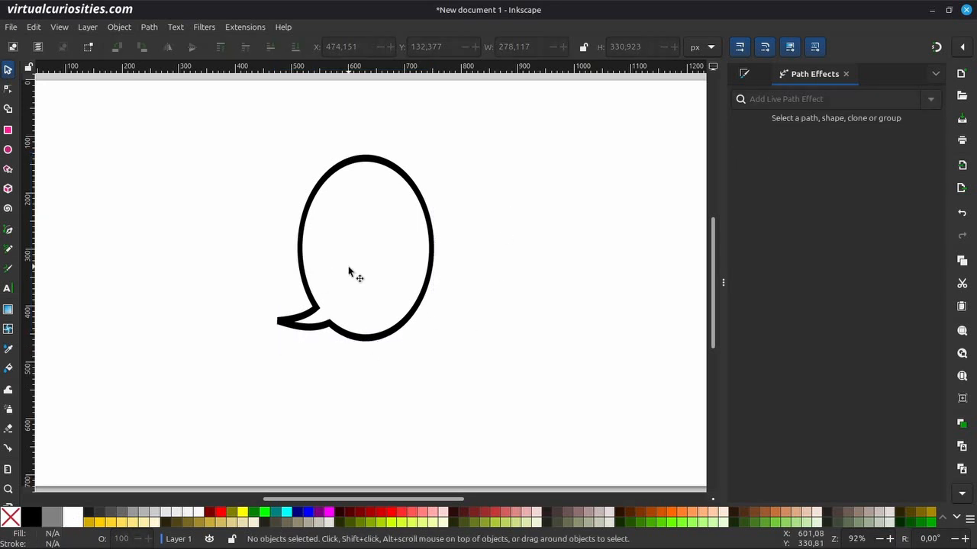
Add the text "Hello world" inside the upper half of the speech bubble
click(6, 290)
click(346, 227)
text(Hello world)
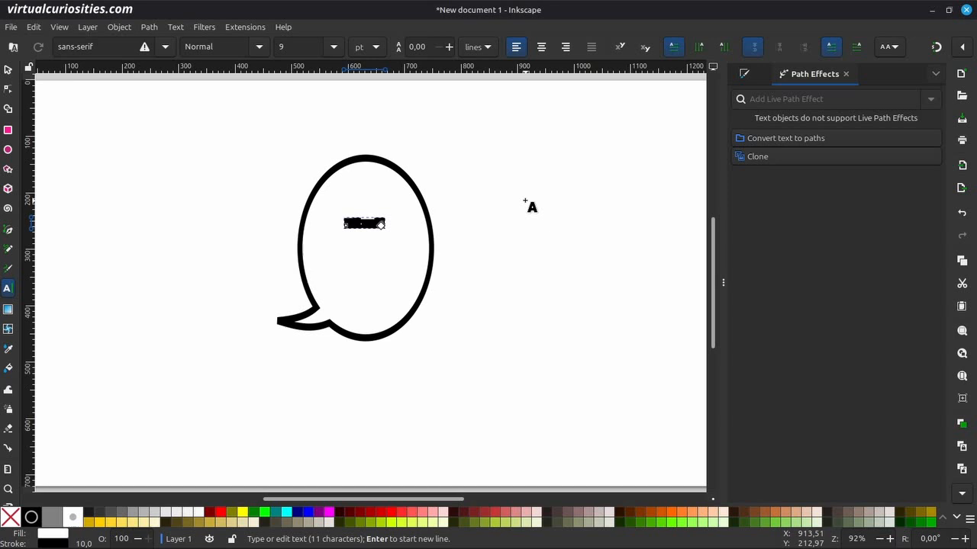
Give the "Hello world" text a black fill and remove its stroke
click(8, 70)
click(469, 255)
drag(469, 255, 319, 211)
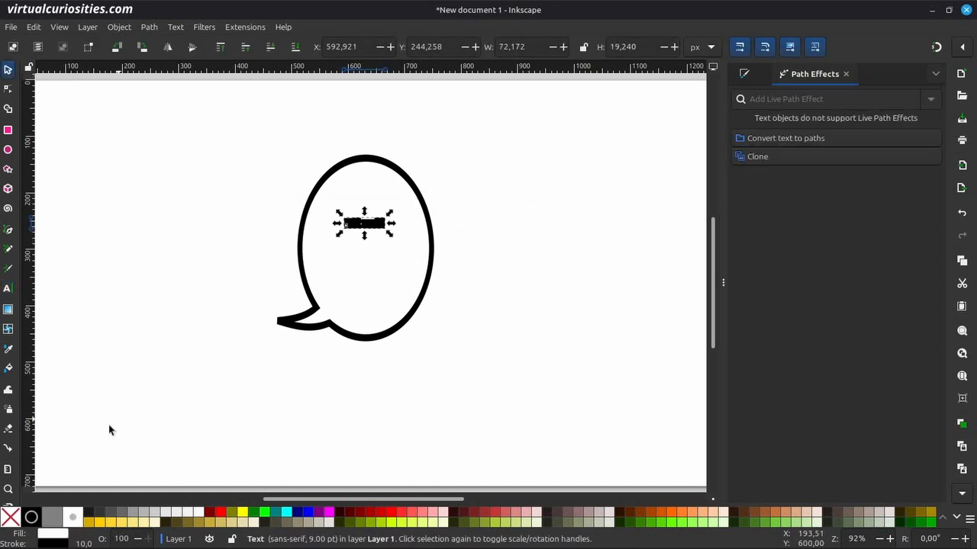
click(32, 516)
shift+click(11, 517)
key(Escape)
Enlarge the text to about 22 pt and break it into two lines, "Hello" and "world"
click(370, 225)
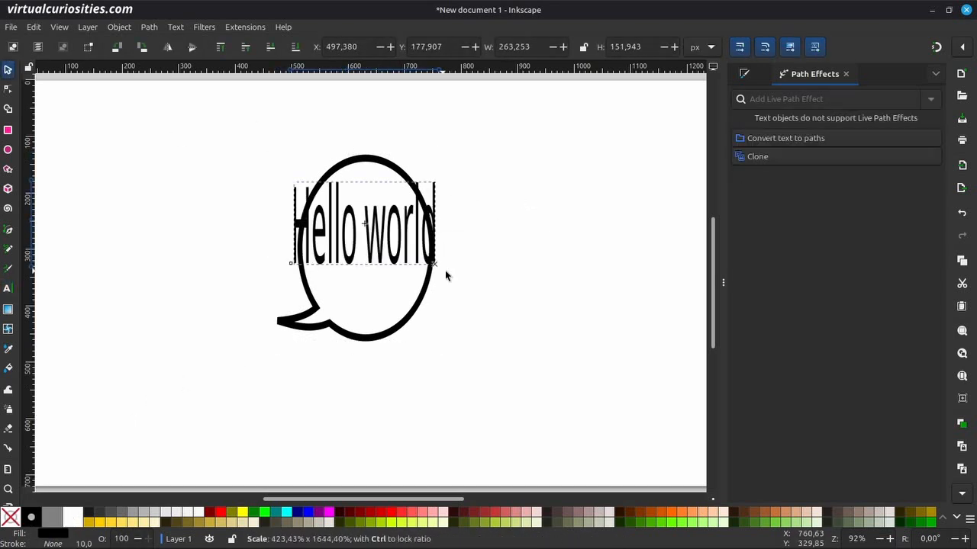
double_click(370, 227)
key(BackSpace)
key(Return)
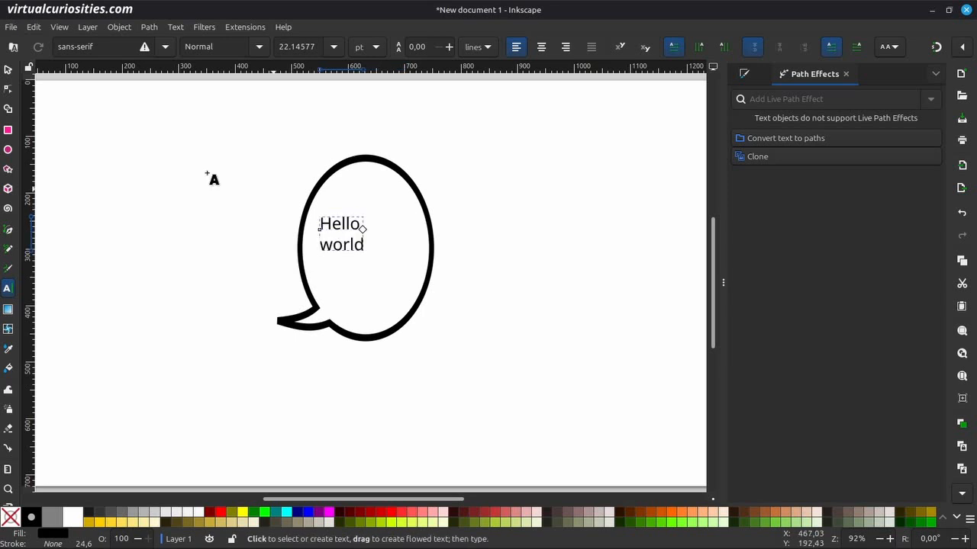